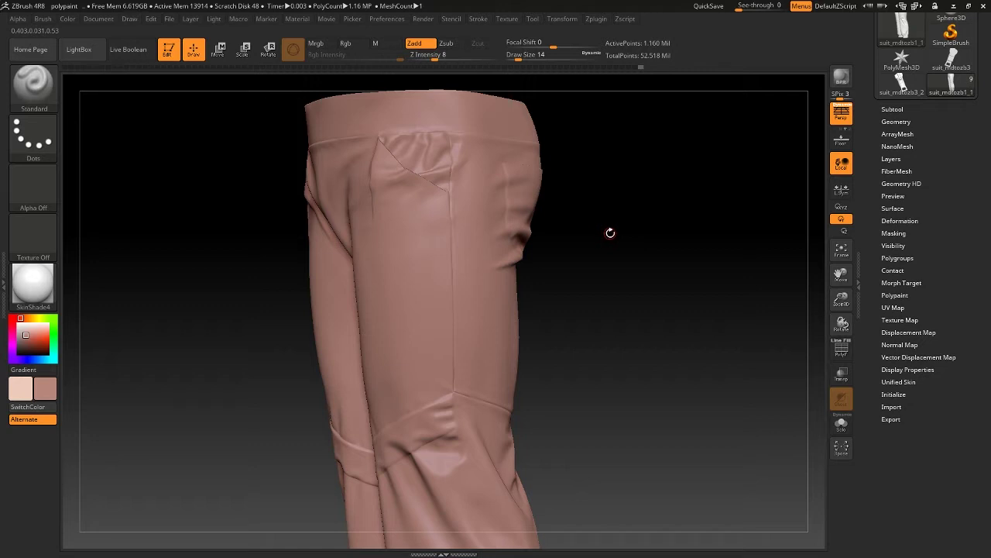
# Preview the trousers' polygroups around the hip and outer thigh by toggling the polyframe display
pyautogui.moveTo(466, 219)
pyautogui.mouseDown(button='right')
pyautogui.moveTo(441, 213)
pyautogui.moveTo(488, 203)
pyautogui.mouseUp(button='right')
pyautogui.moveTo(488, 203); pyautogui.dragTo(451, 210)
pyautogui.moveTo(452, 210)
pyautogui.mouseDown(button='right')
pyautogui.moveTo(459, 226)
pyautogui.moveTo(474, 221)
pyautogui.moveTo(439, 210)
pyautogui.moveTo(496, 233)
pyautogui.moveTo(543, 227)
pyautogui.moveTo(548, 239)
pyautogui.moveTo(545, 228)
pyautogui.moveTo(498, 255)
pyautogui.moveTo(427, 195)
pyautogui.mouseUp(button='right')
pyautogui.press('shift')
pyautogui.hotkey('shift', 'f')
pyautogui.hotkey('shift', 'f')
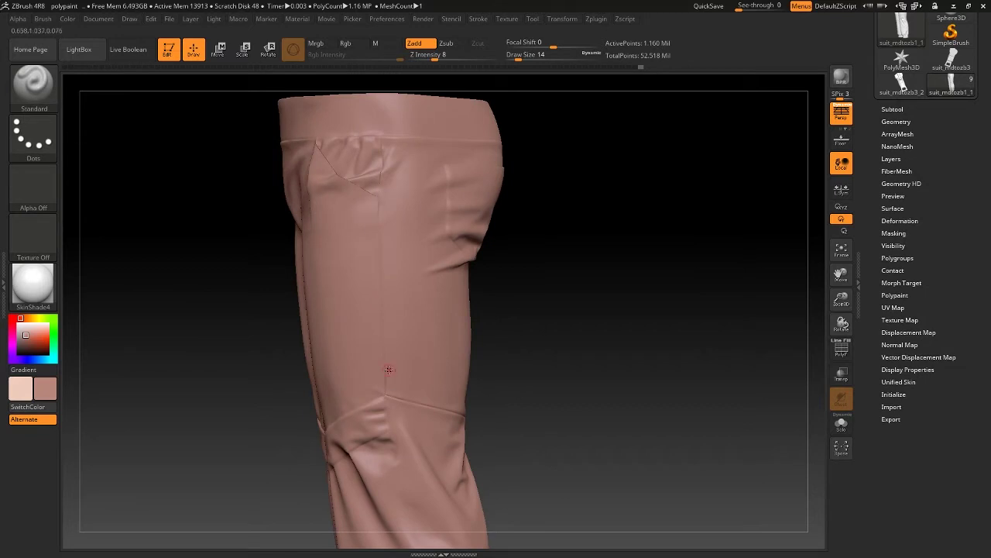
# Set the draw size to 124 and mask only the rear thigh panel of the trousers by its polygroup
pyautogui.moveTo(406, 273); pyautogui.dragTo(411, 276, button='right')
pyautogui.press('space')
pyautogui.moveTo(474, 276); pyautogui.dragTo(438, 289)
pyautogui.press('w')
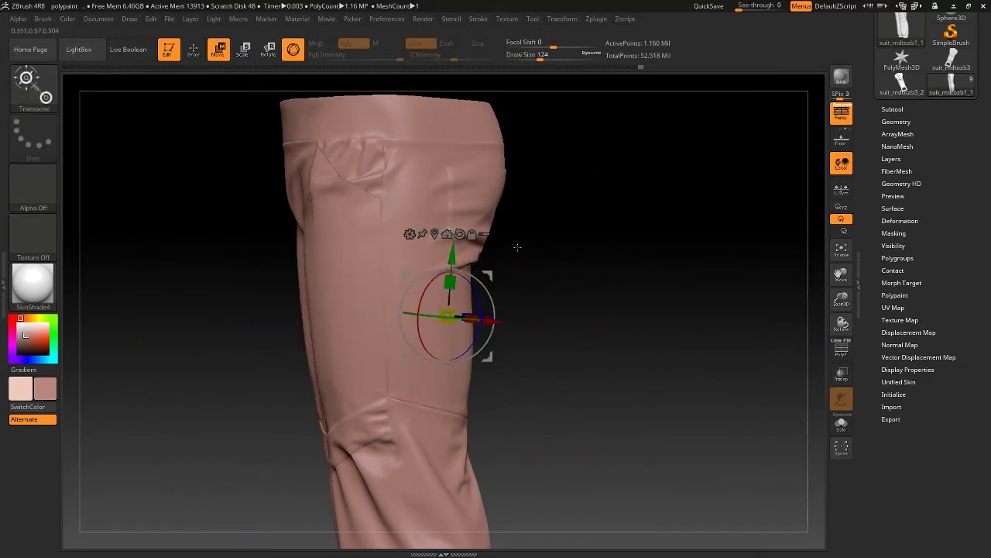
pyautogui.moveTo(517, 247); pyautogui.dragTo(450, 172, button='right')
pyautogui.keyDown('ctrl'); pyautogui.click(412, 200); pyautogui.keyUp('ctrl')
pyautogui.moveTo(441, 269); pyautogui.dragTo(612, 280, button='right')
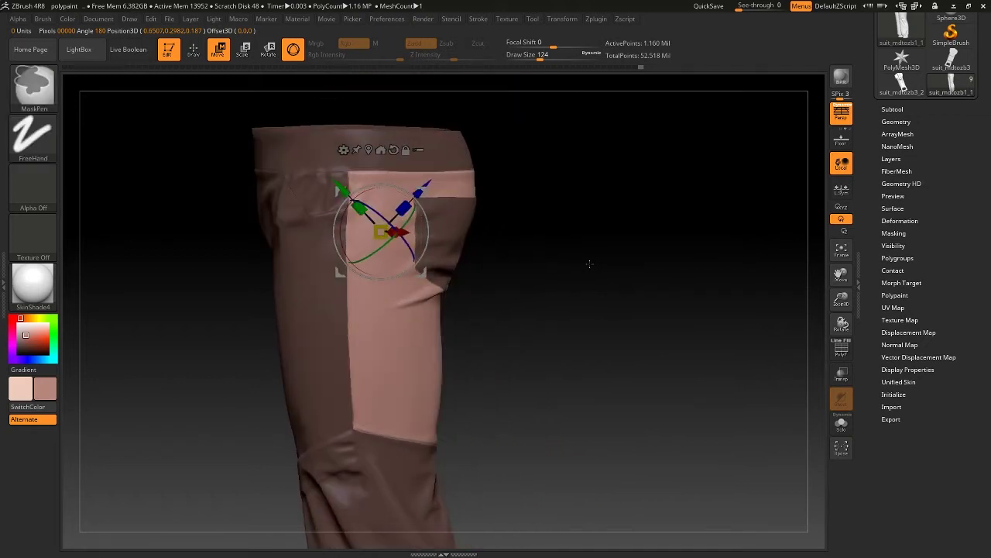
pyautogui.keyDown('ctrl'); pyautogui.click(632, 227); pyautogui.keyUp('ctrl')
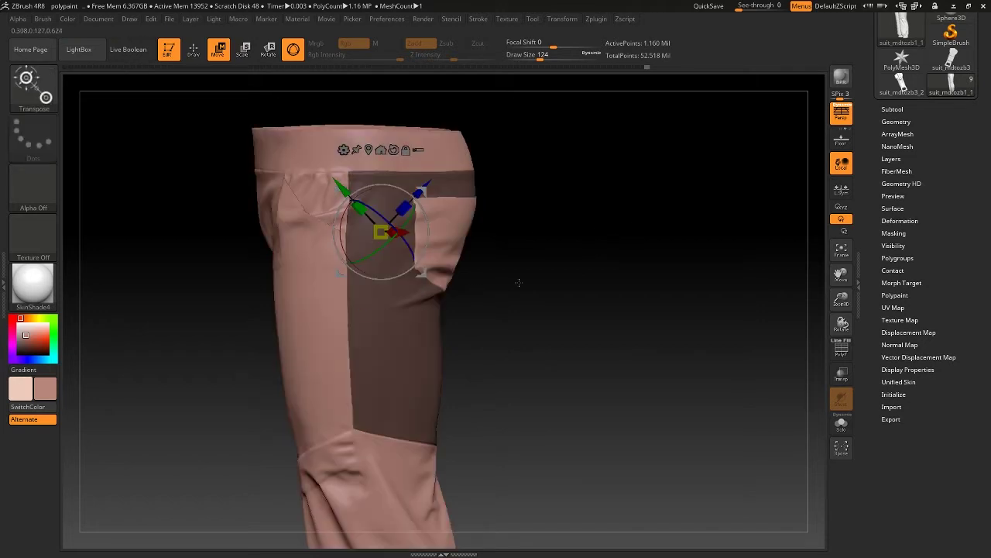
# Return to Draw mode and hide the masked rear thigh panel's polygroup
pyautogui.moveTo(518, 283); pyautogui.dragTo(578, 282, button='right')
pyautogui.press('q')
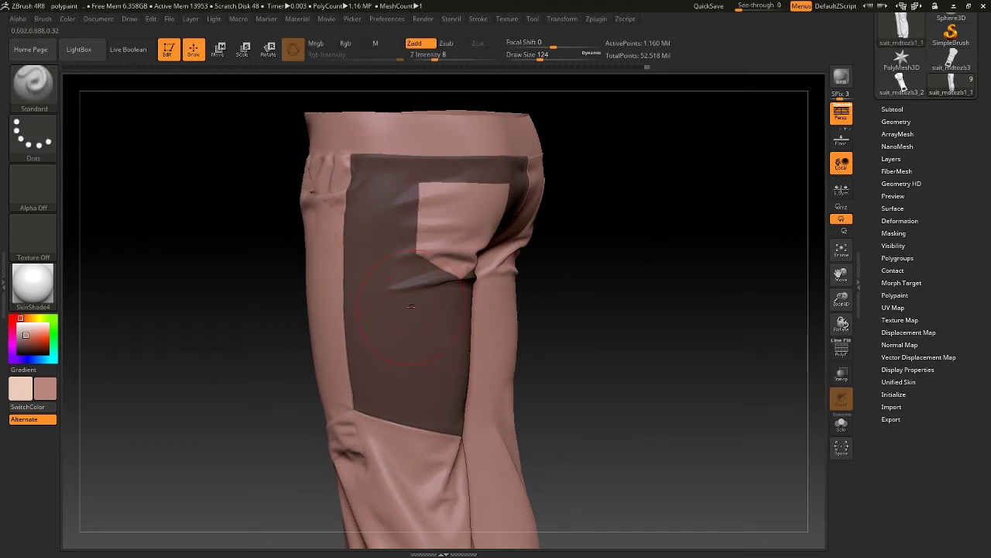
pyautogui.moveTo(401, 273); pyautogui.dragTo(413, 282, button='right')
pyautogui.hotkey('ctrl', 'shift')
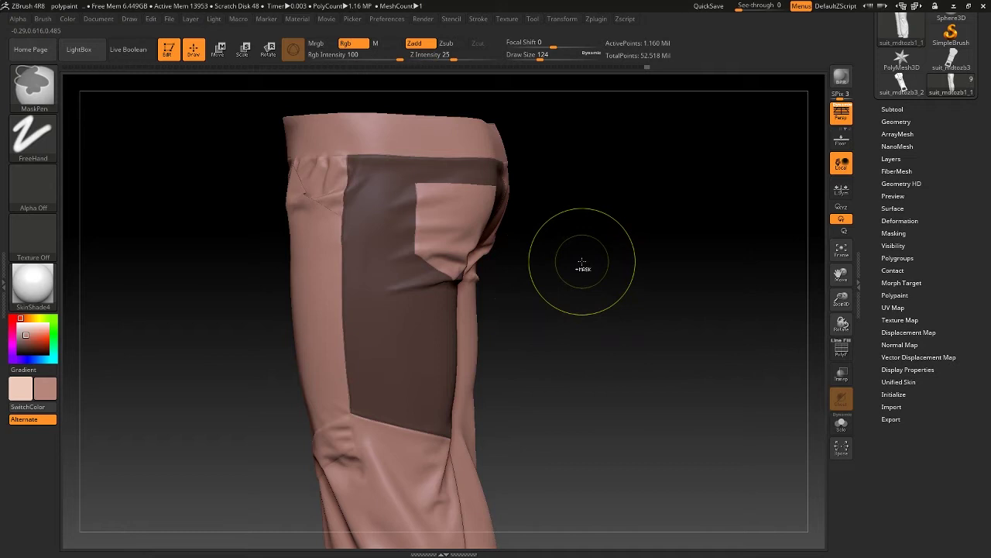
pyautogui.keyDown('ctrl'); pyautogui.keyDown('shift'); pyautogui.click(400, 280); pyautogui.keyUp('shift'); pyautogui.keyUp('ctrl')
pyautogui.moveTo(400, 277)
pyautogui.mouseDown(button='right')
pyautogui.moveTo(431, 246)
pyautogui.moveTo(591, 223)
pyautogui.mouseUp(button='right')
pyautogui.hotkey('ctrl', 'shift')
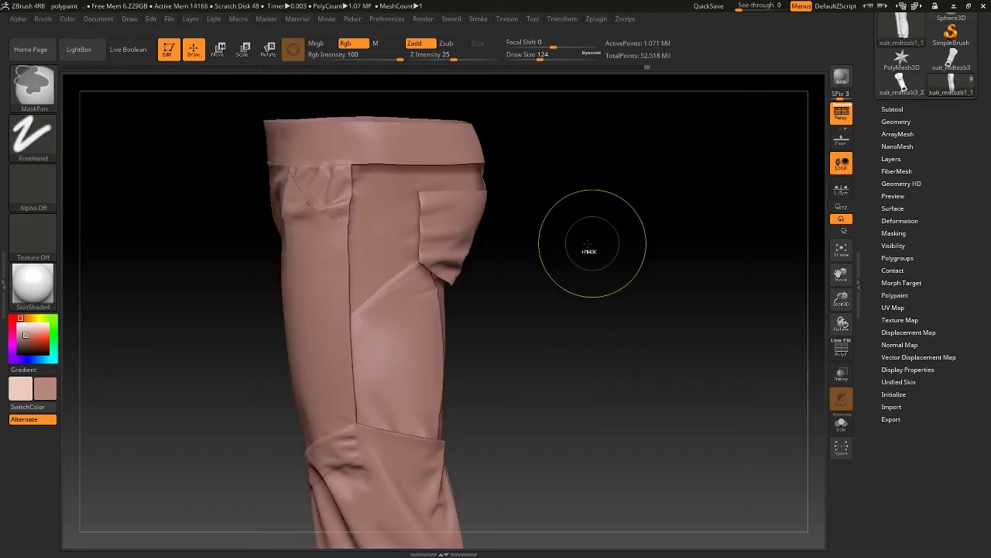
# Mask all visible parts of the trousers, and unhide the rear thigh panel
pyautogui.moveTo(592, 255); pyautogui.dragTo(498, 217, button='right')
pyautogui.moveTo(399, 231); pyautogui.dragTo(453, 222, button='right')
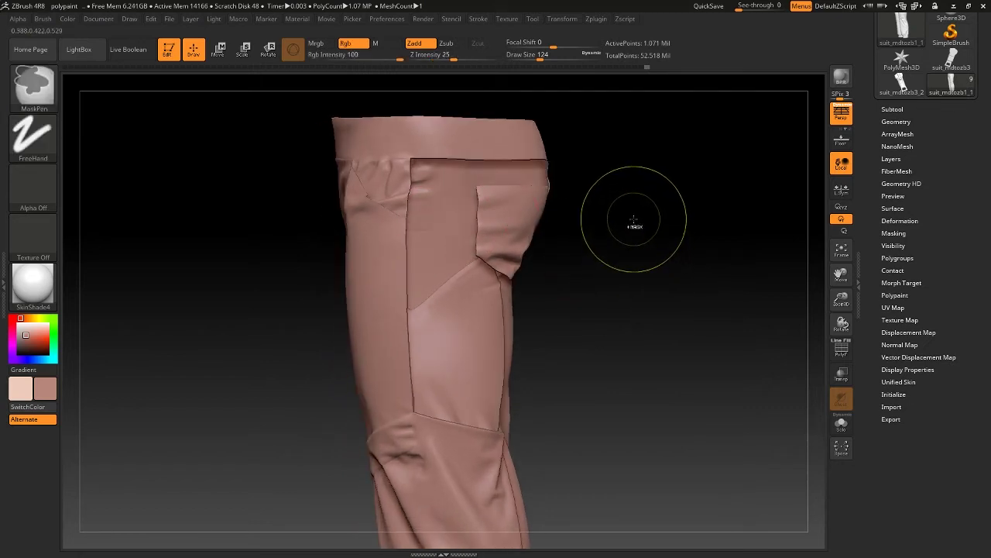
pyautogui.keyDown('ctrl'); pyautogui.click(634, 217); pyautogui.keyUp('ctrl')
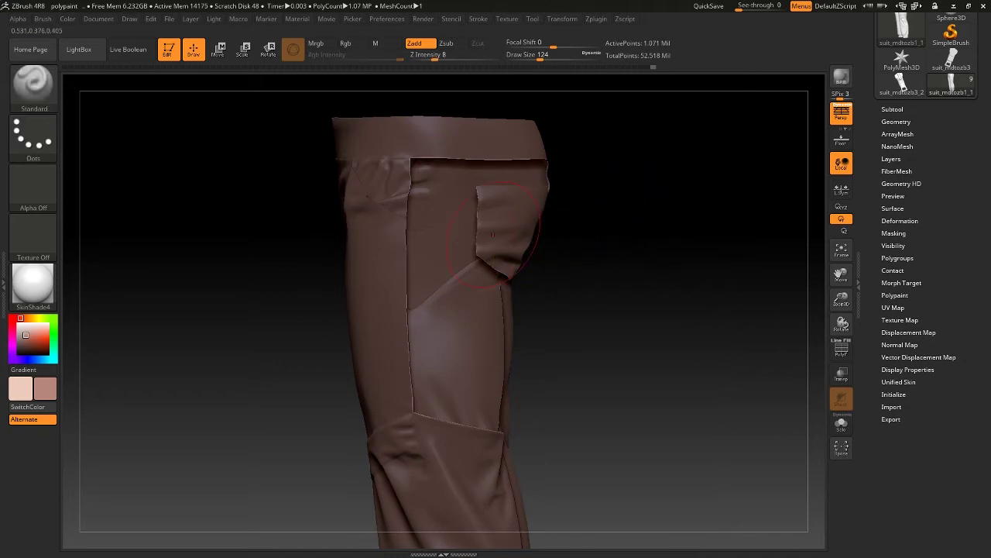
pyautogui.moveTo(479, 237)
pyautogui.mouseDown(button='right')
pyautogui.moveTo(497, 248)
pyautogui.moveTo(463, 245)
pyautogui.moveTo(509, 245)
pyautogui.moveTo(474, 245)
pyautogui.mouseUp(button='right')
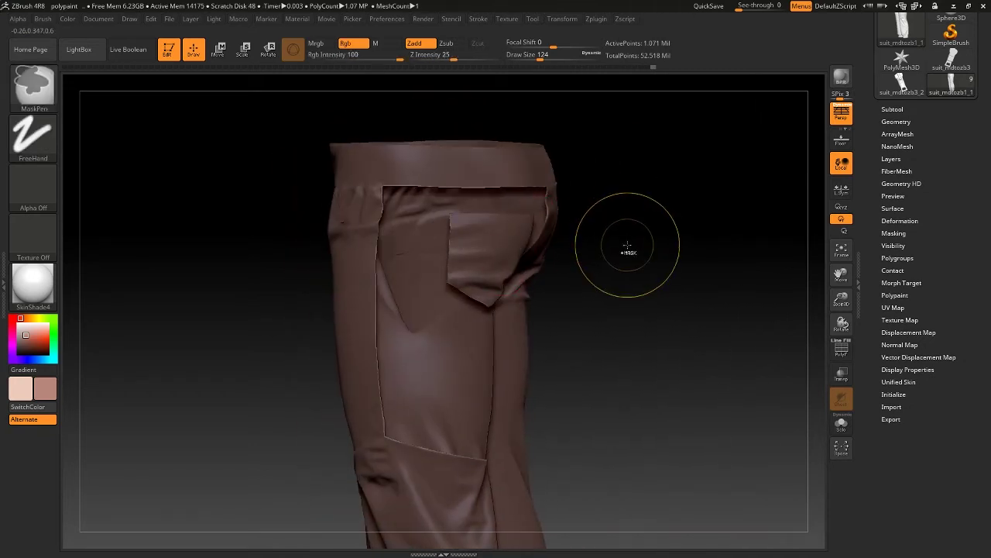
pyautogui.hotkey('ctrl', 'shift')
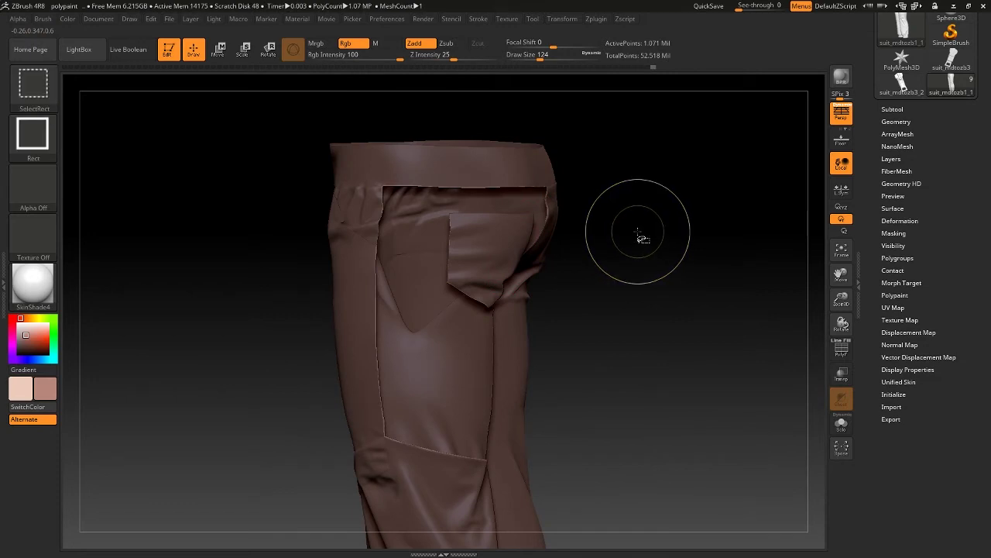
pyautogui.keyDown('ctrl'); pyautogui.keyDown('shift'); pyautogui.click(637, 232); pyautogui.keyUp('shift'); pyautogui.keyUp('ctrl')
pyautogui.moveTo(469, 251)
pyautogui.mouseDown(button='right')
pyautogui.moveTo(449, 251)
pyautogui.moveTo(486, 255)
pyautogui.moveTo(458, 271)
pyautogui.moveTo(438, 257)
pyautogui.moveTo(449, 271)
pyautogui.moveTo(405, 308)
pyautogui.moveTo(442, 305)
pyautogui.moveTo(406, 324)
pyautogui.moveTo(422, 133)
pyautogui.moveTo(430, 155)
pyautogui.mouseUp(button='right')
pyautogui.moveTo(429, 263)
pyautogui.mouseDown(button='right')
pyautogui.moveTo(449, 281)
pyautogui.moveTo(423, 278)
pyautogui.moveTo(434, 294)
pyautogui.moveTo(444, 251)
pyautogui.mouseUp(button='right')
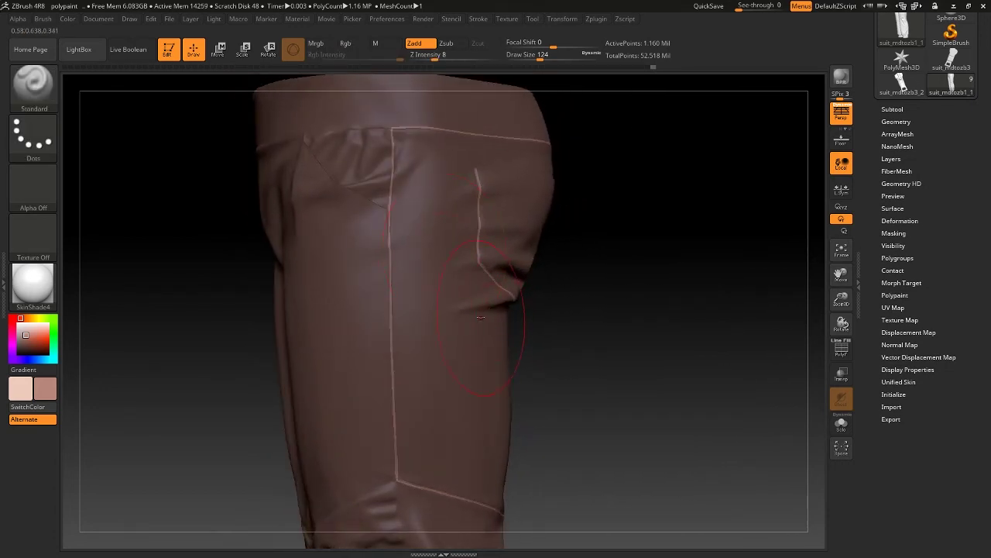
# Set the draw size to 54 and sculpt along the unmasked side seam with the Standard brush
pyautogui.moveTo(396, 287); pyautogui.dragTo(403, 272, button='right')
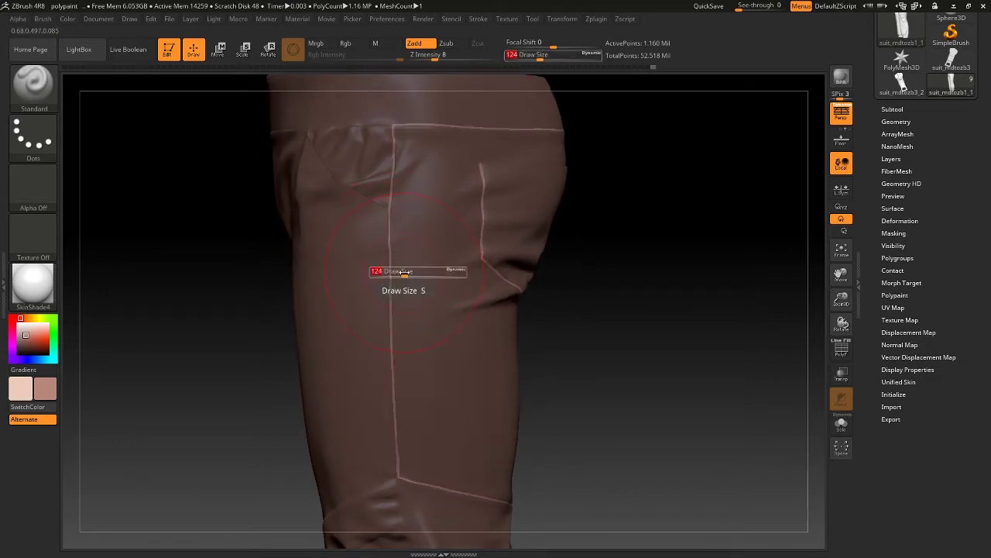
pyautogui.moveTo(406, 271); pyautogui.dragTo(402, 272)
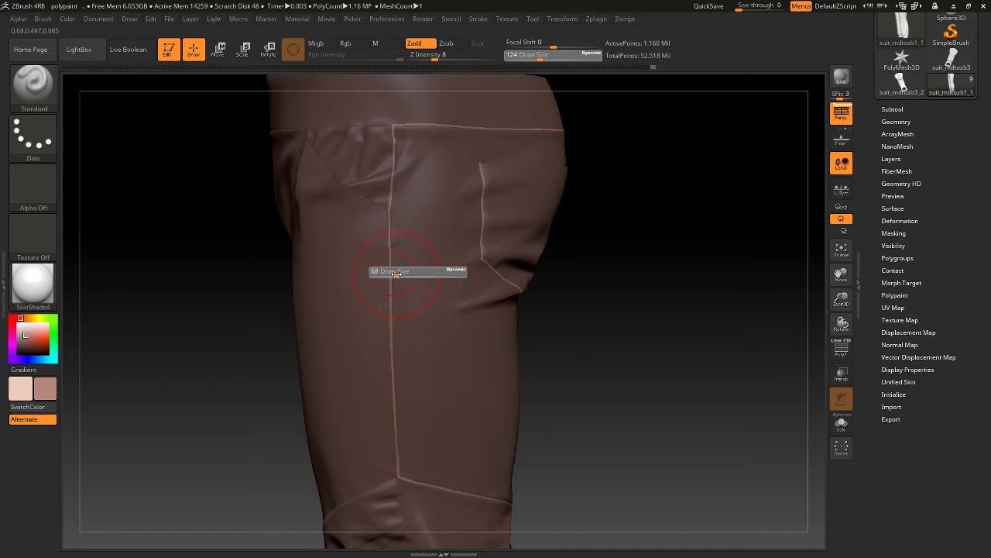
pyautogui.moveTo(394, 274); pyautogui.dragTo(393, 274)
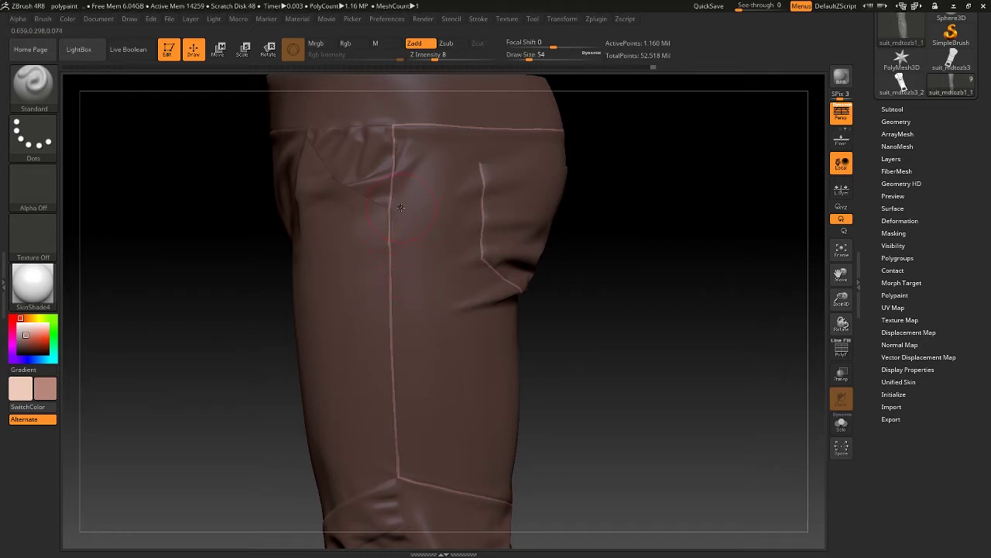
pyautogui.moveTo(401, 208); pyautogui.dragTo(394, 233, button='right')
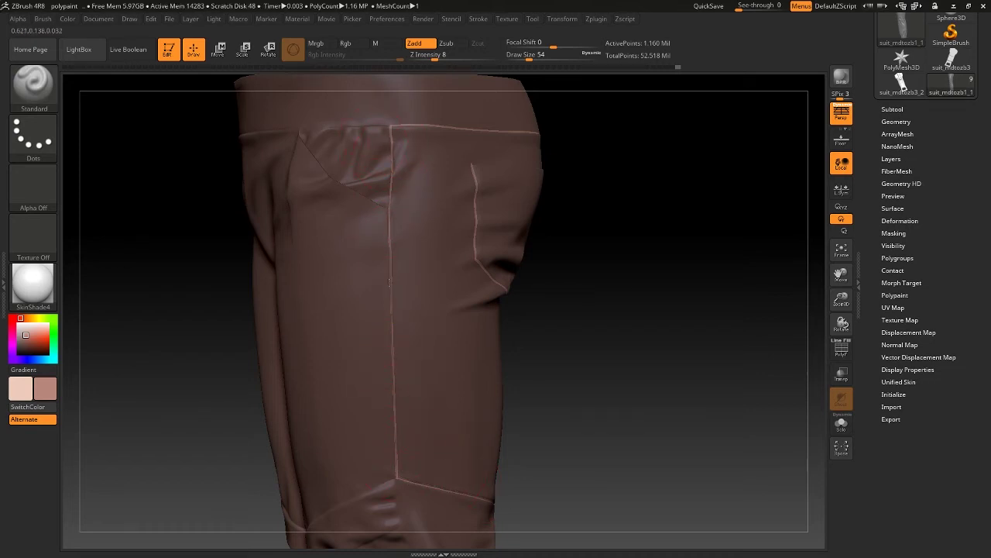
pyautogui.keyDown('ctrl'); pyautogui.moveTo(407, 373); pyautogui.dragTo(451, 321, button='right'); pyautogui.keyUp('ctrl')
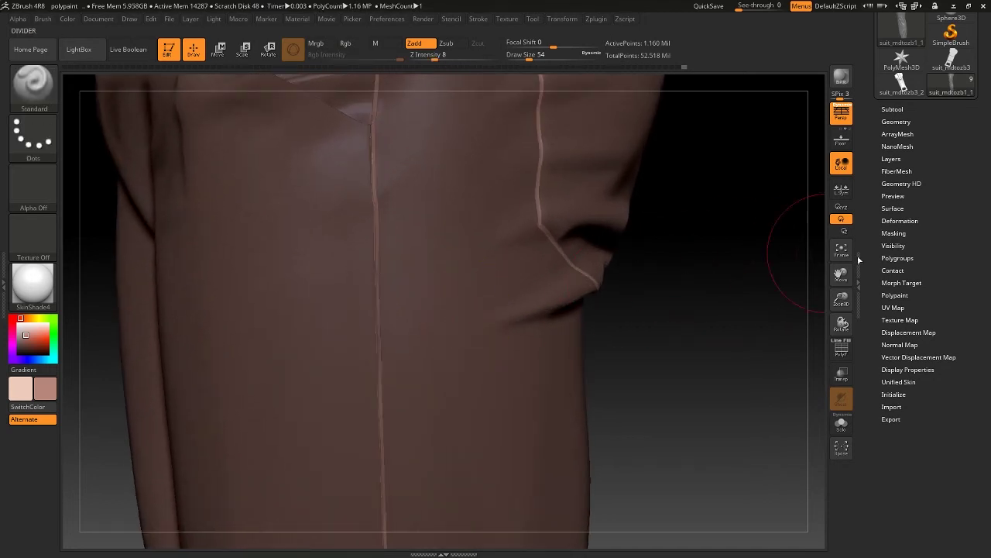
# Shrink the mask to widen the unmasked strip along the rear panel's seams
pyautogui.click(908, 232)
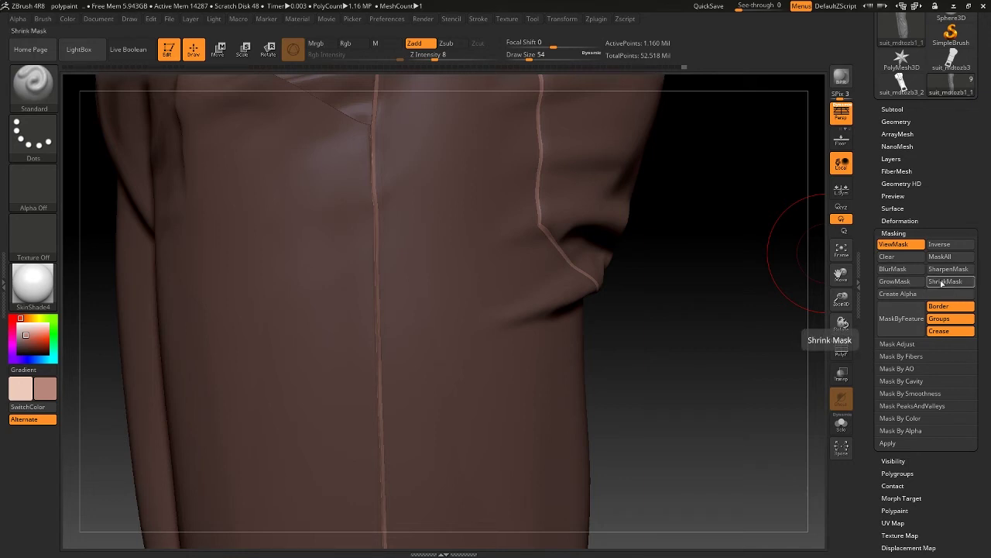
pyautogui.click(943, 282)
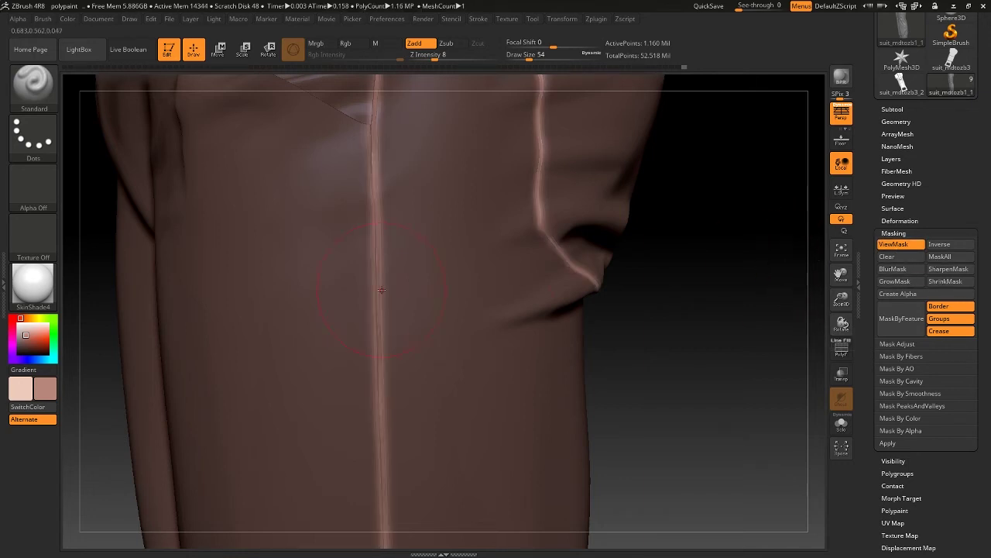
pyautogui.moveTo(381, 290)
pyautogui.mouseDown(button='right')
pyautogui.moveTo(345, 291)
pyautogui.moveTo(403, 309)
pyautogui.moveTo(388, 295)
pyautogui.moveTo(402, 321)
pyautogui.moveTo(380, 216)
pyautogui.mouseUp(button='right')
pyautogui.moveTo(388, 277)
pyautogui.mouseDown(button='right')
pyautogui.moveTo(425, 305)
pyautogui.moveTo(423, 290)
pyautogui.moveTo(425, 333)
pyautogui.mouseUp(button='right')
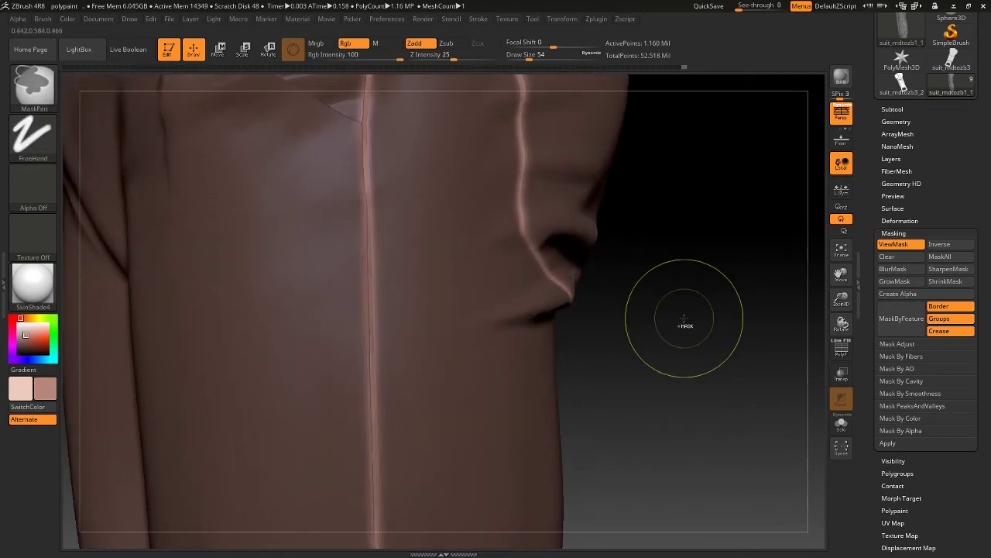
# Invert the mask to protect only the seam lines and sculpt the fabric along the side seam
pyautogui.keyDown('ctrl'); pyautogui.click(671, 299); pyautogui.keyUp('ctrl')
pyautogui.moveTo(373, 264)
pyautogui.mouseDown(button='right')
pyautogui.moveTo(378, 271)
pyautogui.moveTo(364, 230)
pyautogui.mouseUp(button='right')
pyautogui.moveTo(375, 317); pyautogui.dragTo(373, 276, button='right')
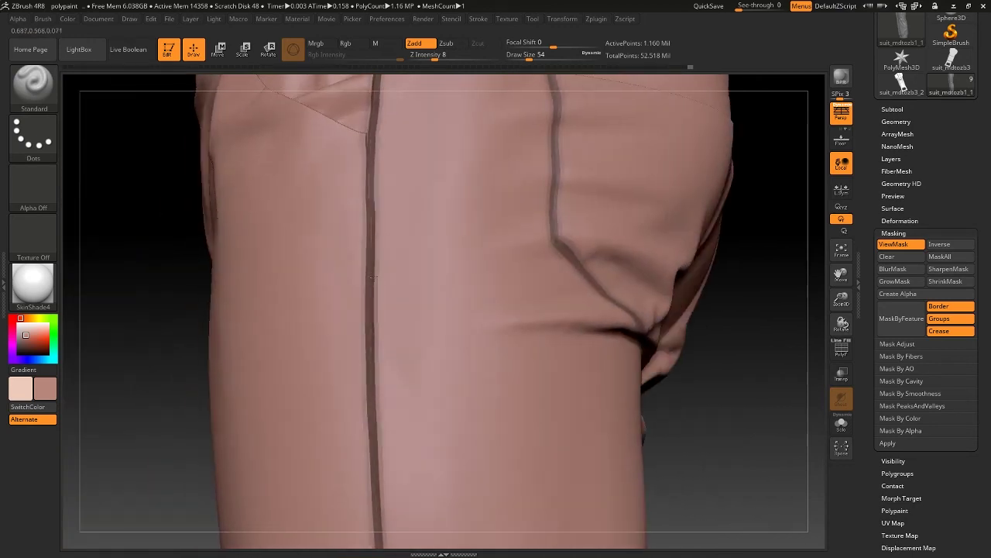
pyautogui.moveTo(378, 411); pyautogui.dragTo(366, 270, button='right')
pyautogui.moveTo(374, 233); pyautogui.dragTo(411, 341, button='right')
# Smooth the fabric alongside the masked side seam, checking it with the mask display off and on
pyautogui.keyDown('ctrl'); pyautogui.moveTo(672, 291); pyautogui.dragTo(741, 406); pyautogui.keyUp('ctrl')
pyautogui.keyDown('shift'); pyautogui.moveTo(395, 238); pyautogui.dragTo(379, 240, button='right'); pyautogui.keyUp('shift')
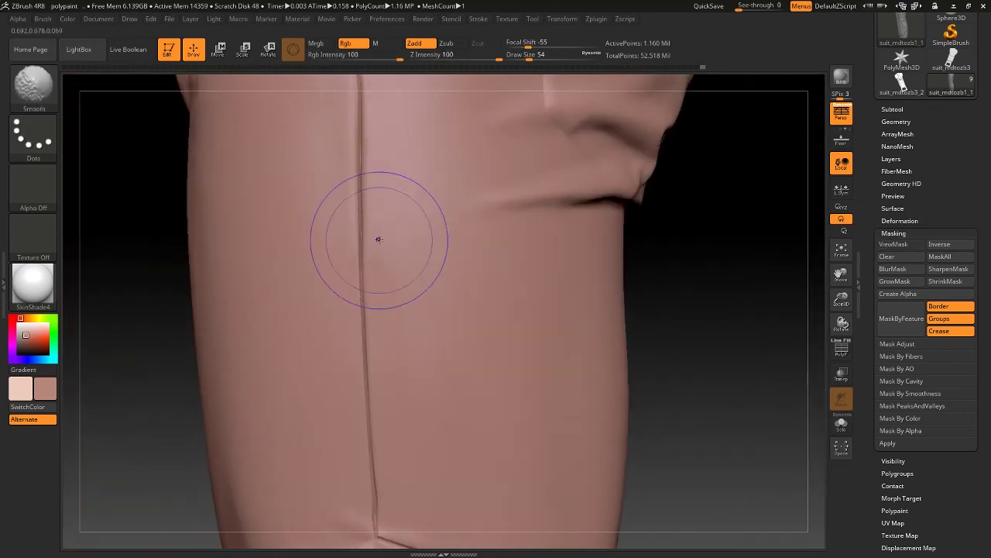
pyautogui.moveTo(368, 196); pyautogui.dragTo(435, 278, button='right')
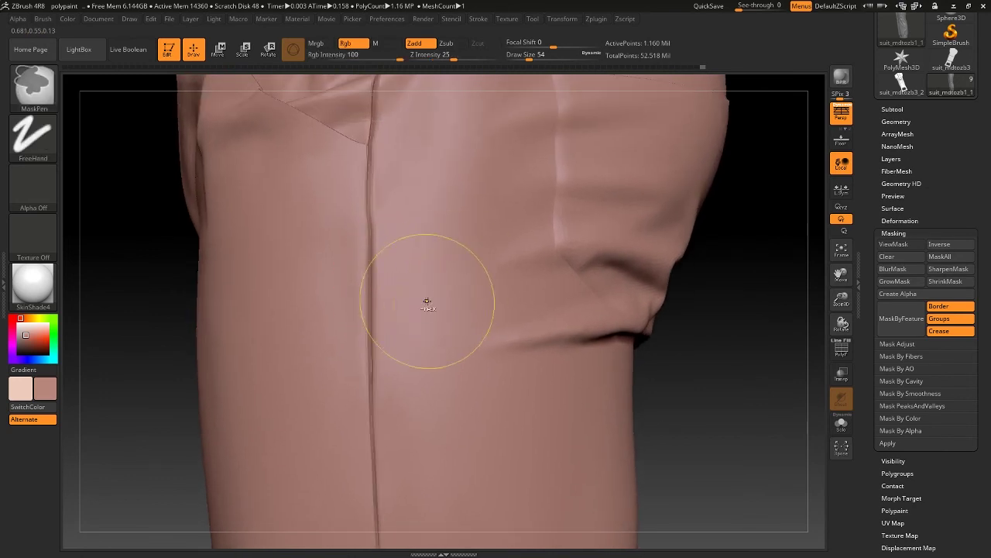
pyautogui.hotkey('ctrl', 'h')
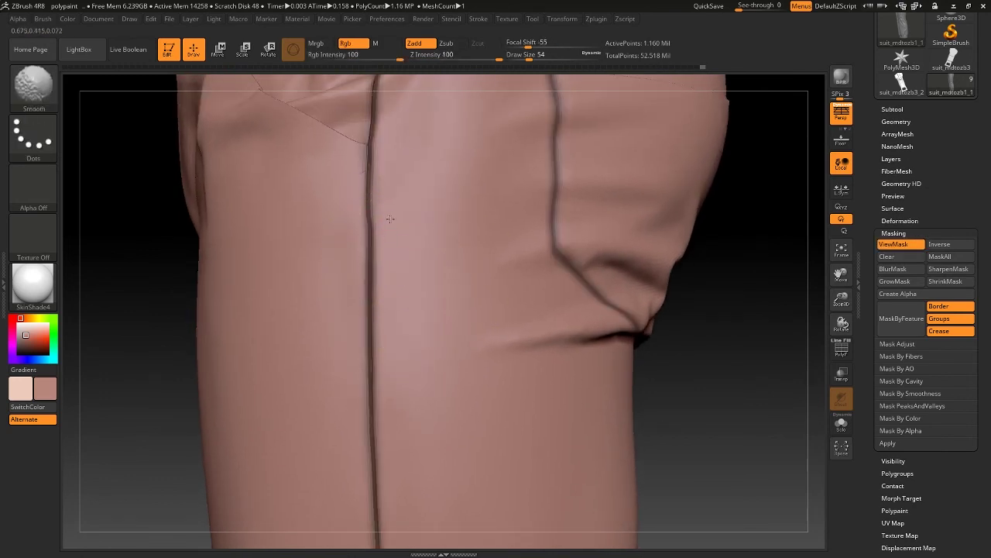
pyautogui.moveTo(398, 300)
pyautogui.keyDown('alt'); pyautogui.mouseDown(button='right')
pyautogui.moveTo(392, 175)
pyautogui.moveTo(403, 243)
pyautogui.mouseUp(button='right'); pyautogui.keyUp('alt')
pyautogui.moveTo(403, 338)
pyautogui.keyDown('alt'); pyautogui.mouseDown(button='right')
pyautogui.moveTo(401, 252)
pyautogui.moveTo(383, 288)
pyautogui.mouseUp(button='right'); pyautogui.keyUp('alt')
pyautogui.keyDown('shift'); pyautogui.moveTo(357, 167); pyautogui.dragTo(360, 263); pyautogui.keyUp('shift')
pyautogui.moveTo(387, 244)
pyautogui.mouseDown(button='right')
pyautogui.moveTo(352, 259)
pyautogui.moveTo(409, 270)
pyautogui.moveTo(433, 293)
pyautogui.mouseUp(button='right')
# Clear the mask from the trousers
pyautogui.keyDown('ctrl'); pyautogui.moveTo(708, 268); pyautogui.dragTo(645, 301); pyautogui.keyUp('ctrl')
pyautogui.moveTo(428, 272)
pyautogui.mouseDown(button='right')
pyautogui.moveTo(418, 256)
pyautogui.moveTo(434, 287)
pyautogui.moveTo(425, 318)
pyautogui.moveTo(416, 272)
pyautogui.moveTo(405, 288)
pyautogui.moveTo(414, 266)
pyautogui.moveTo(389, 287)
pyautogui.moveTo(423, 242)
pyautogui.moveTo(484, 256)
pyautogui.moveTo(521, 280)
pyautogui.moveTo(594, 403)
pyautogui.mouseUp(button='right')
pyautogui.press('ctrl')
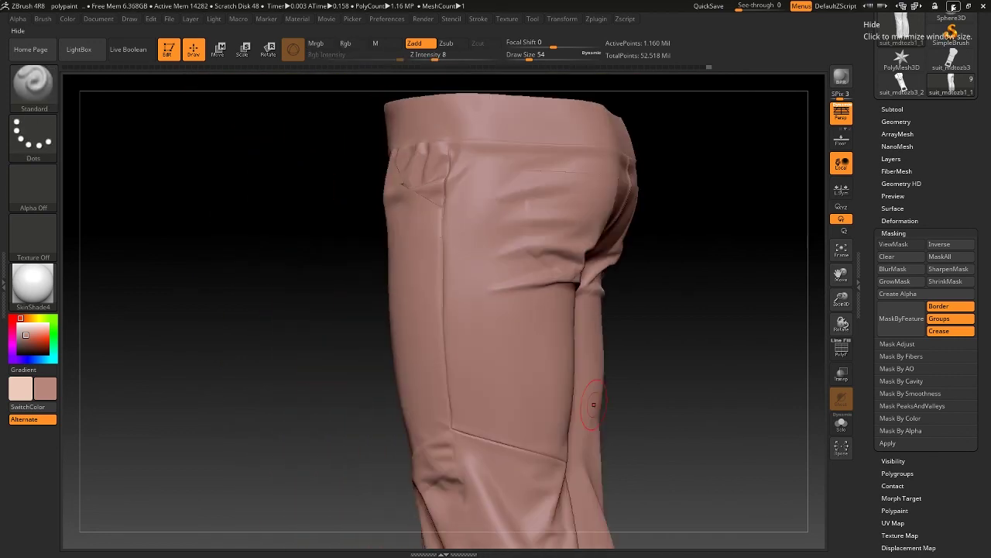